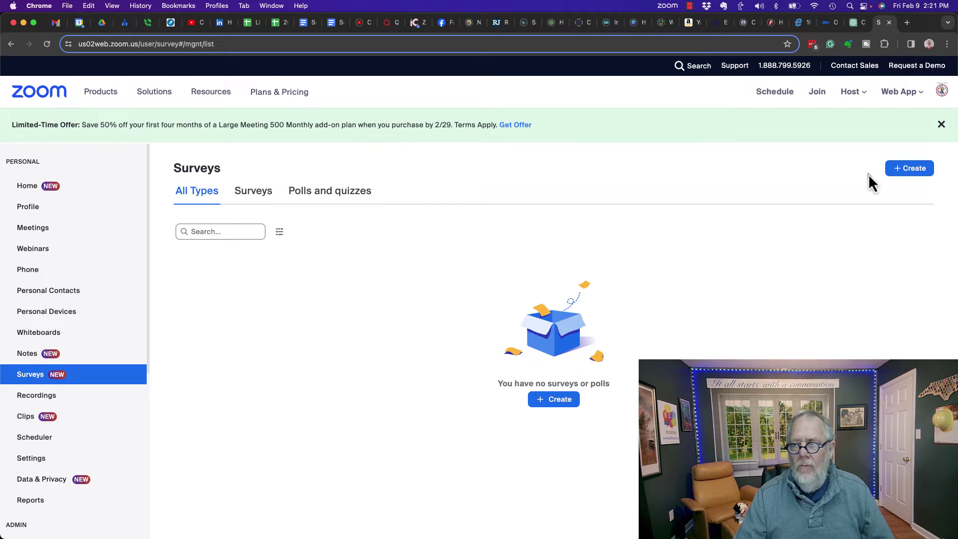
# Step: Create a new survey item of the type Poll or quiz
pyautogui.click(896, 169)
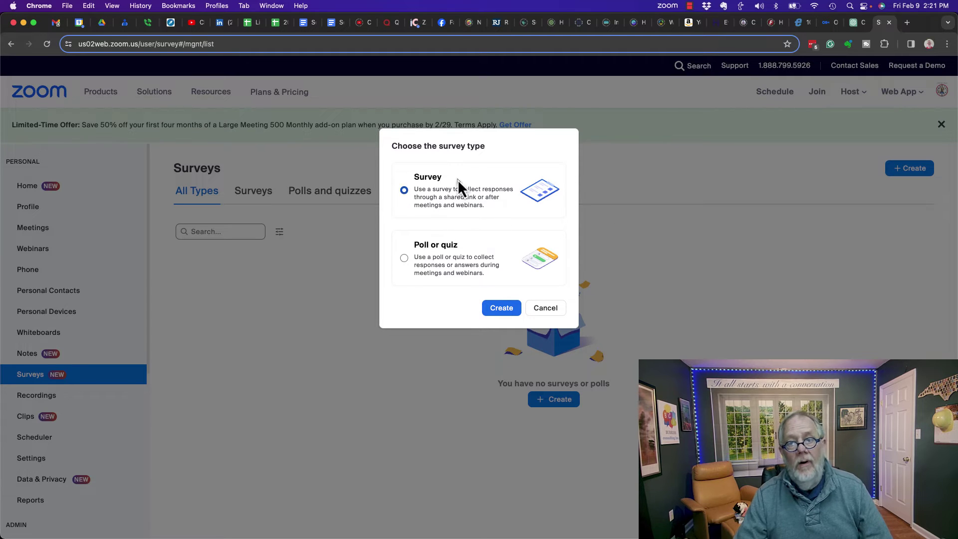
pyautogui.click(404, 259)
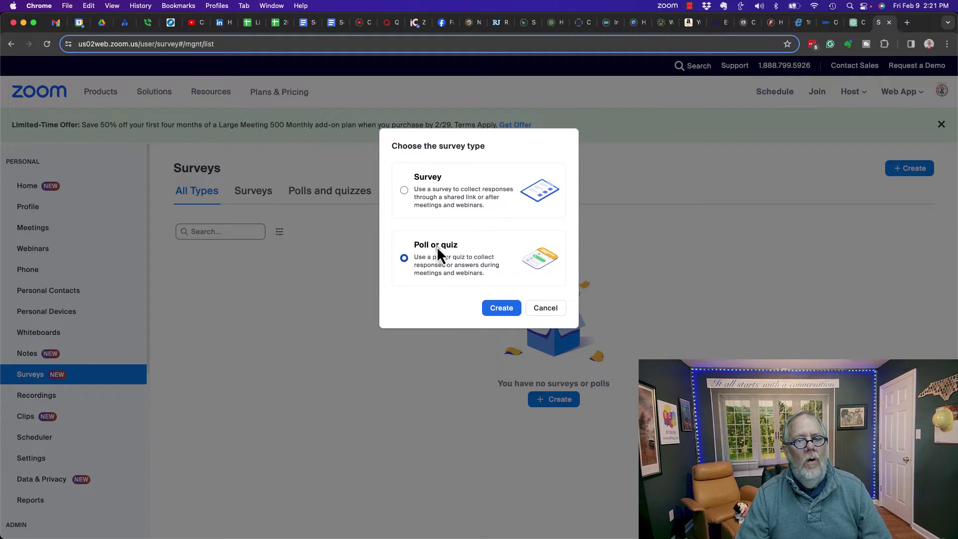
pyautogui.click(497, 308)
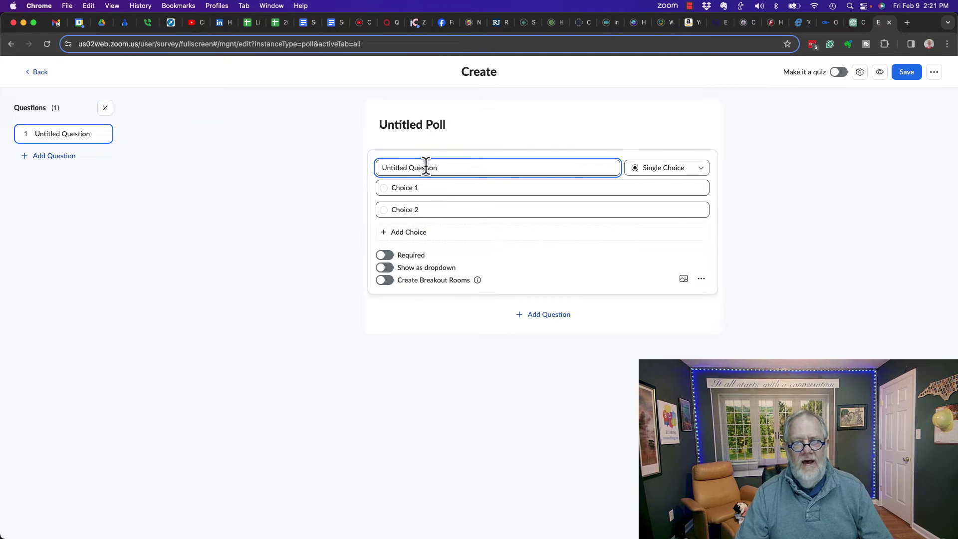
# Step: Title the first question "Best Movie Title" and set its type to Rank Order
pyautogui.tripleClick(427, 168)
pyautogui.write('Best Movie Title')
pyautogui.click(654, 170)
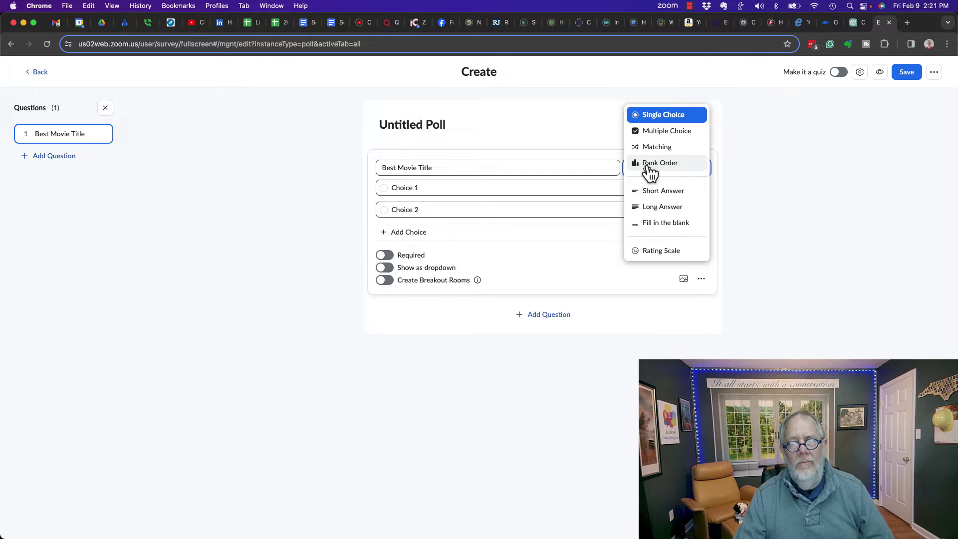
pyautogui.click(649, 170)
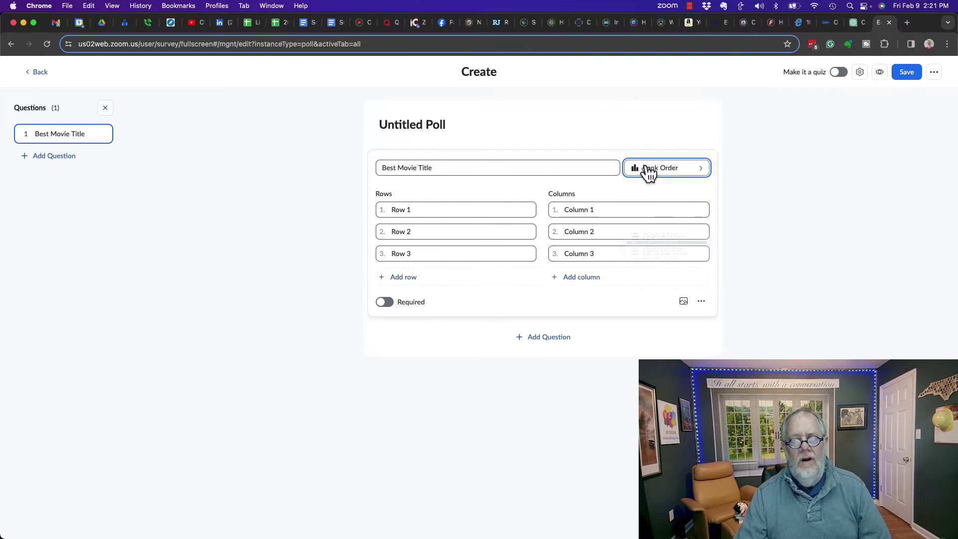
# Step: Add two rows and two columns to the rank order question, making five of each
pyautogui.click(401, 277)
pyautogui.click(402, 299)
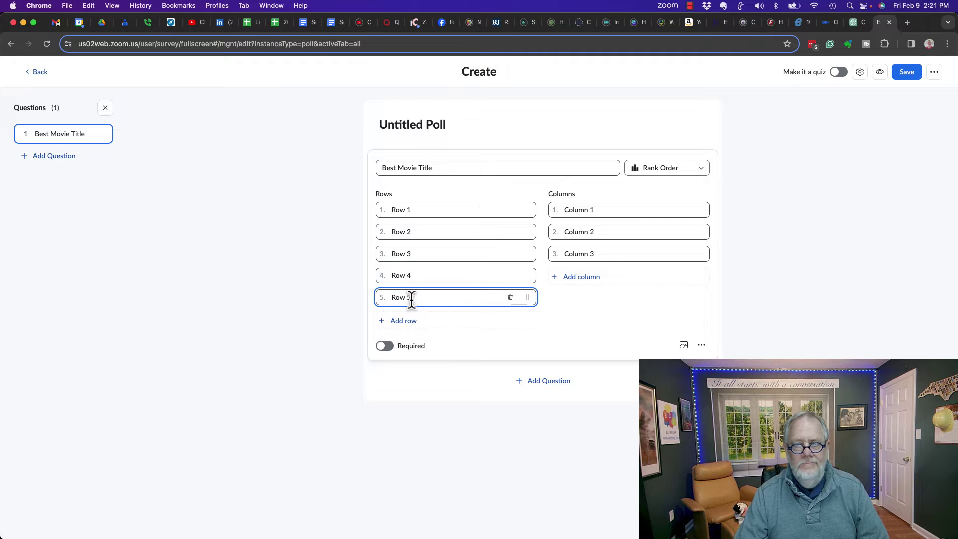
pyautogui.click(584, 277)
pyautogui.click(584, 299)
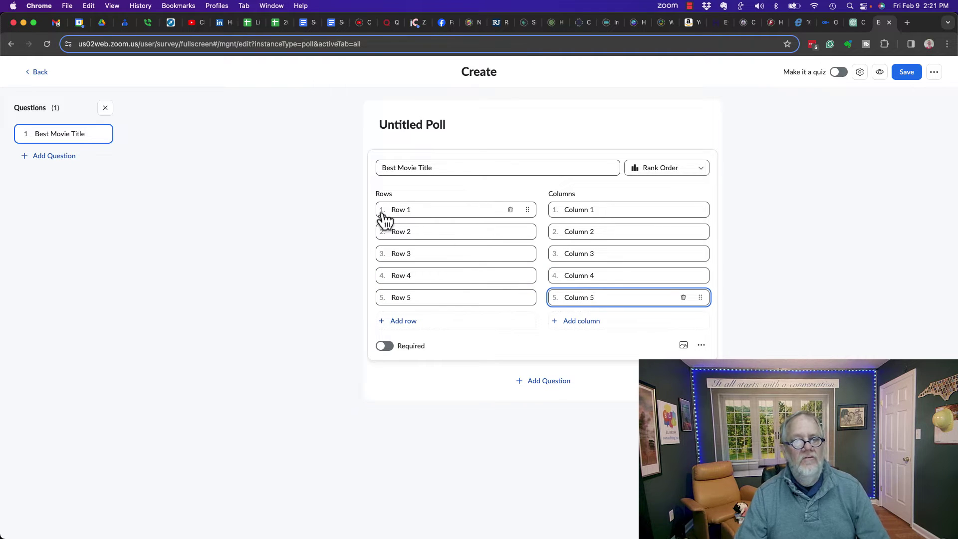
# Step: Label the five rows Teddy & The Monsters, Teddy Plays with Monsters, Monsters Play with Teddy, Monsters in the Garden and My Favorite Monster
pyautogui.click(401, 209)
pyautogui.tripleClick(401, 210)
pyautogui.press('BackSpace')
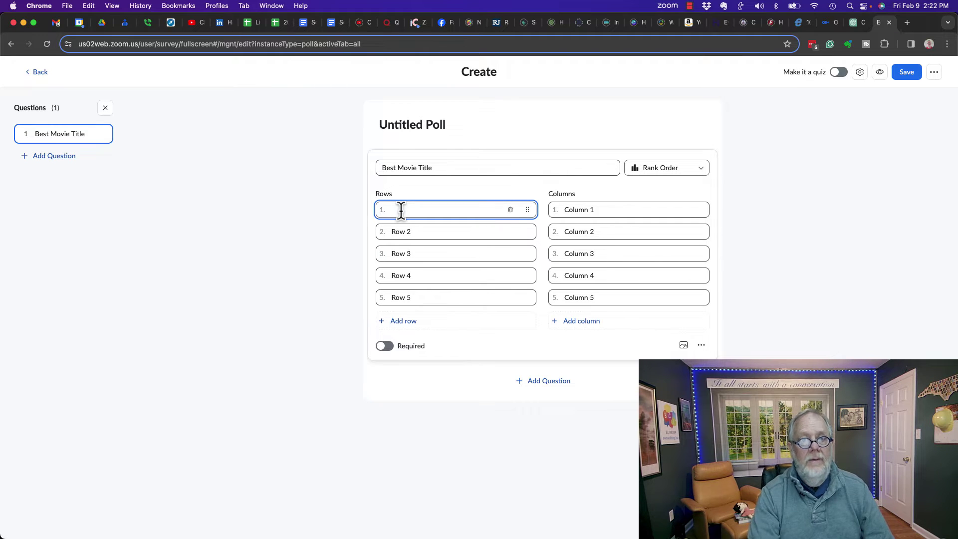
pyautogui.write('Teddy & The Monsters')
pyautogui.press('Tab')
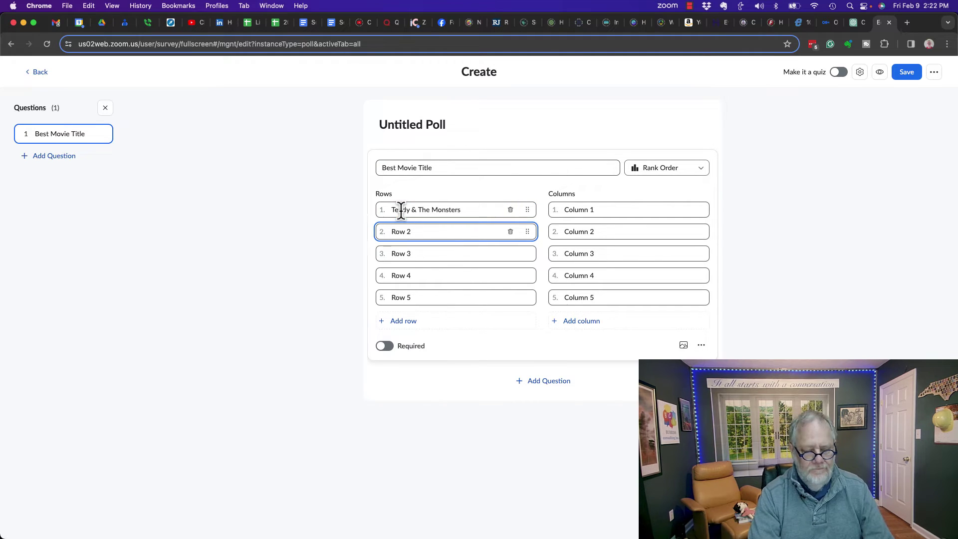
pyautogui.write('Teddy Plays with Monsters')
pyautogui.press('Tab')
pyautogui.write('Monsters Play with Teddy')
pyautogui.press('Tab')
pyautogui.write('Monsters in the Garden')
pyautogui.press('Tab')
pyautogui.write('My Favorite Monster')
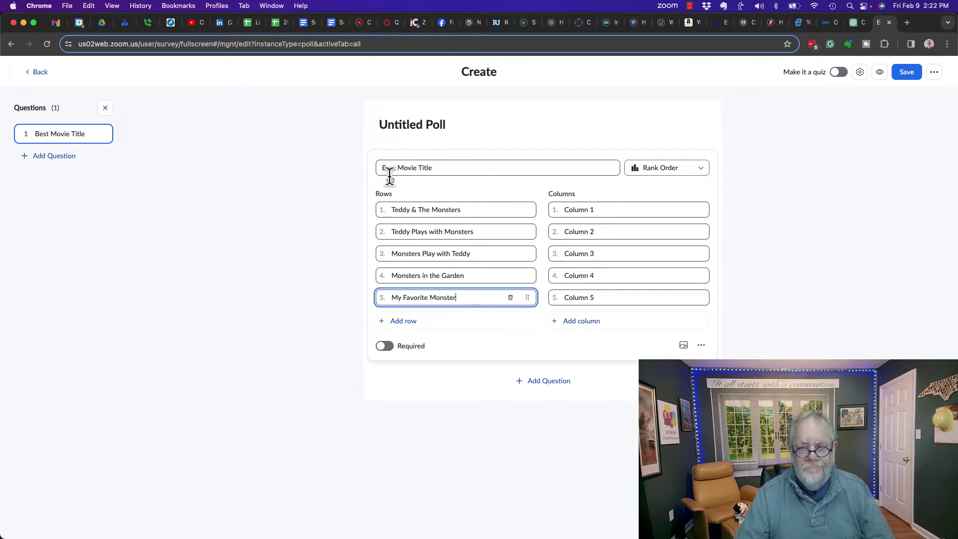
# Step: Label the first two columns of the rank order question 1 and 2
pyautogui.click(573, 210)
pyautogui.press('super+a')
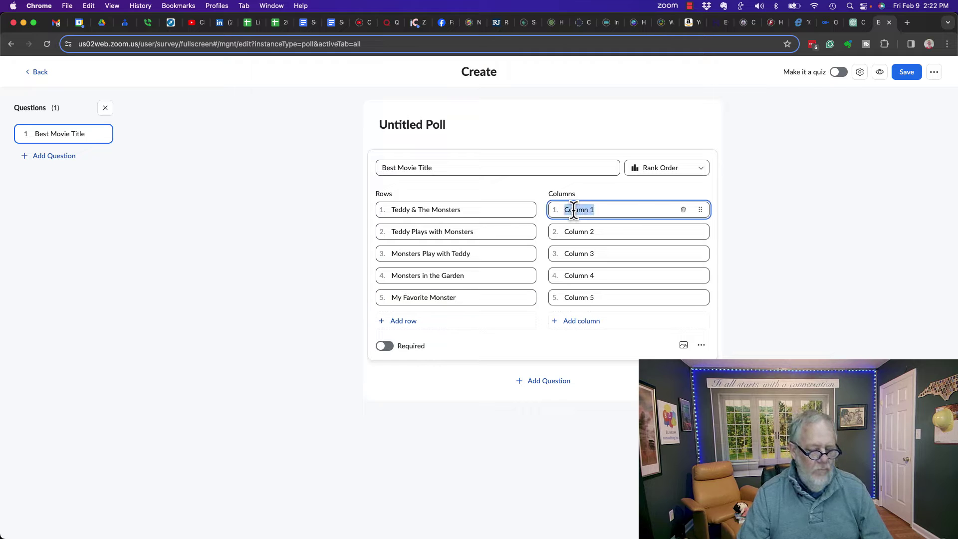
pyautogui.write('1')
pyautogui.press('Tab')
pyautogui.press('Tab')
pyautogui.press('Tab')
pyautogui.click(574, 209)
pyautogui.click(587, 232)
pyautogui.press('super+a')
pyautogui.write('2')
# Step: Label the third, fourth and fifth columns of the question 3, 4 and 5
pyautogui.click(586, 251)
pyautogui.press('super+a')
pyautogui.write('2')
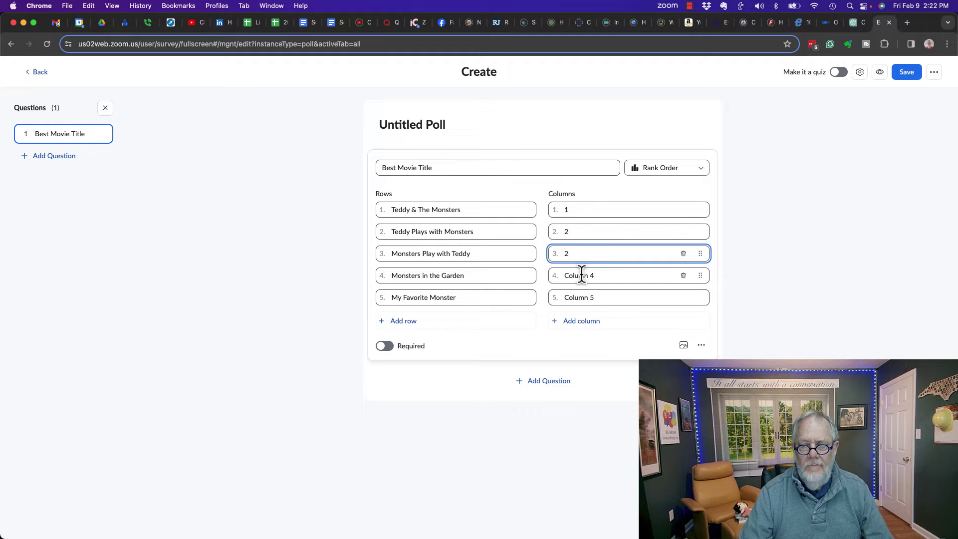
pyautogui.click(583, 275)
pyautogui.click(579, 252)
pyautogui.press('super+a')
pyautogui.write('3')
pyautogui.click(584, 275)
pyautogui.press('super+a')
pyautogui.write('4')
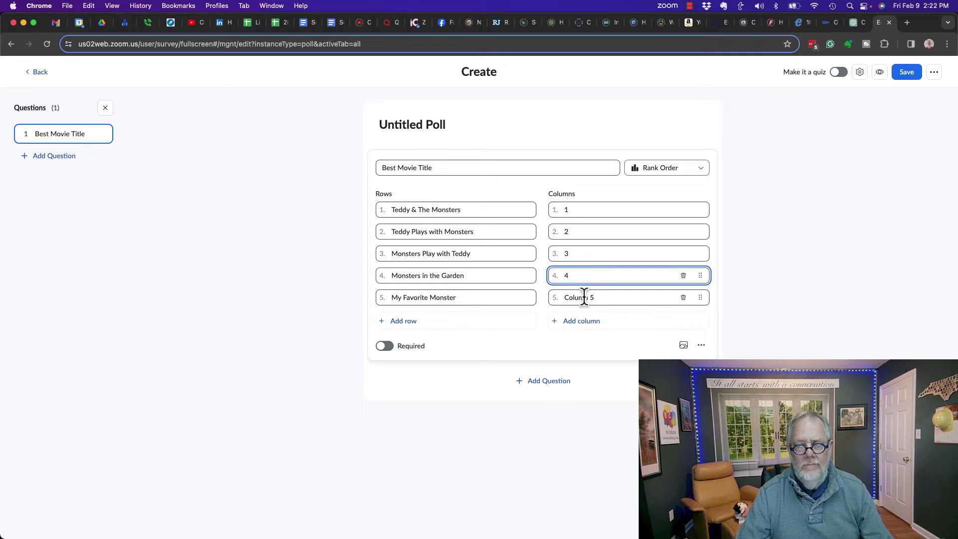
pyautogui.click(583, 297)
pyautogui.press('super+a')
pyautogui.write('5')
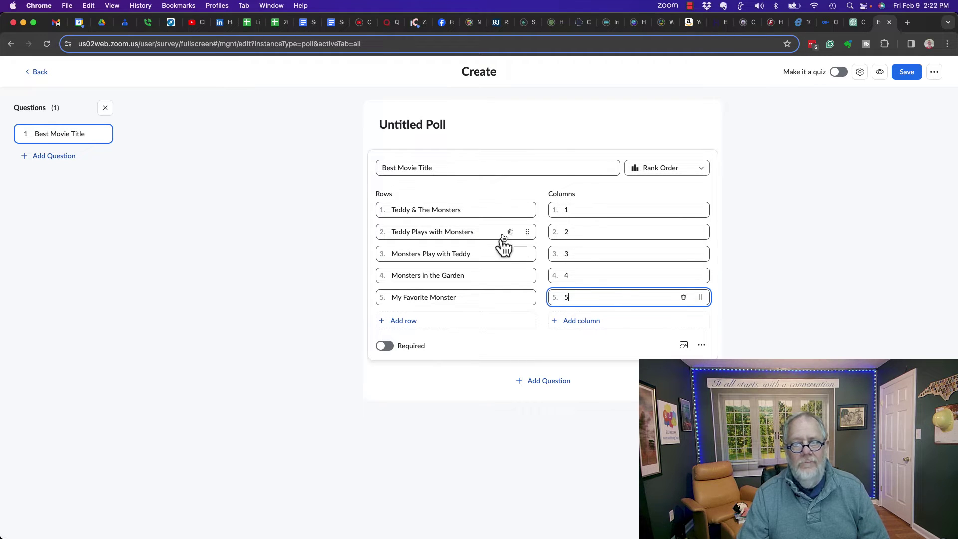
pyautogui.click(387, 349)
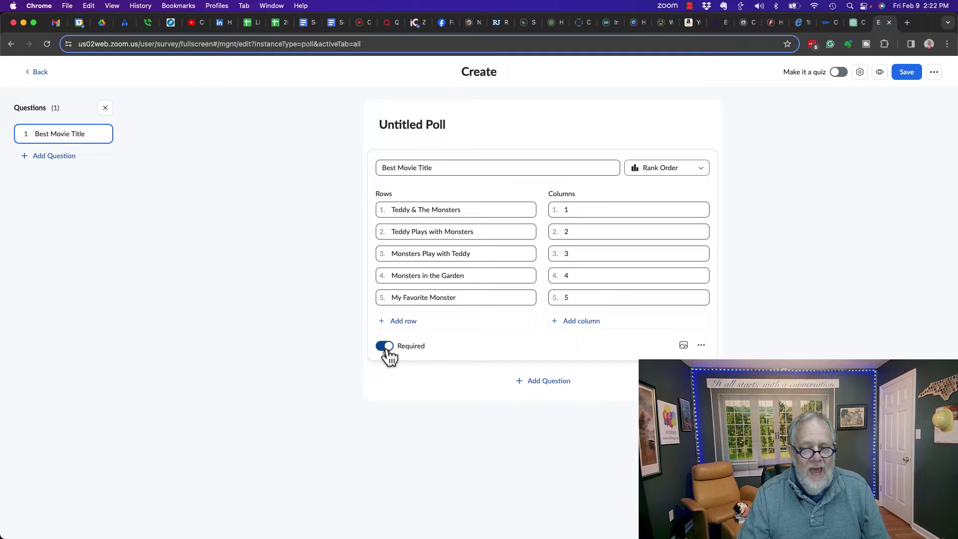
pyautogui.click(385, 346)
pyautogui.click(701, 348)
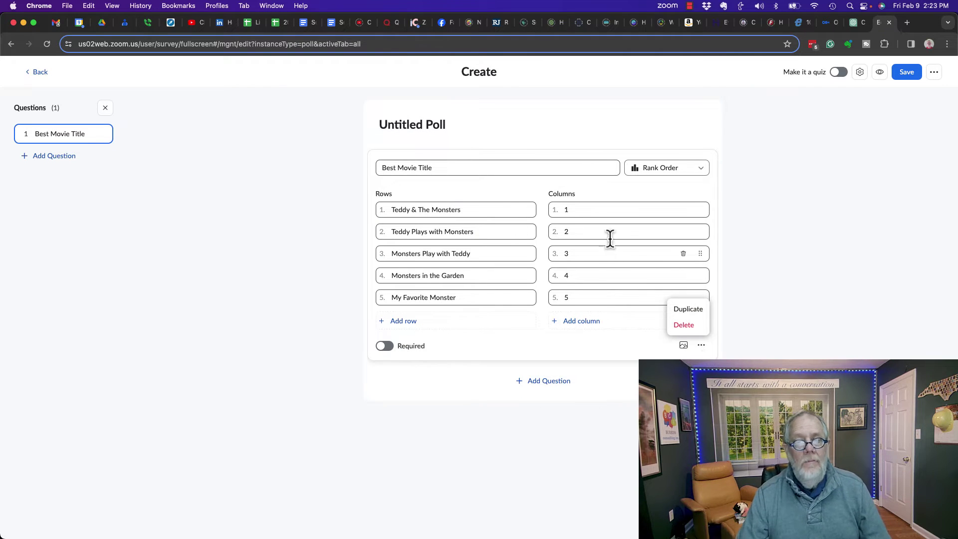
pyautogui.click(510, 337)
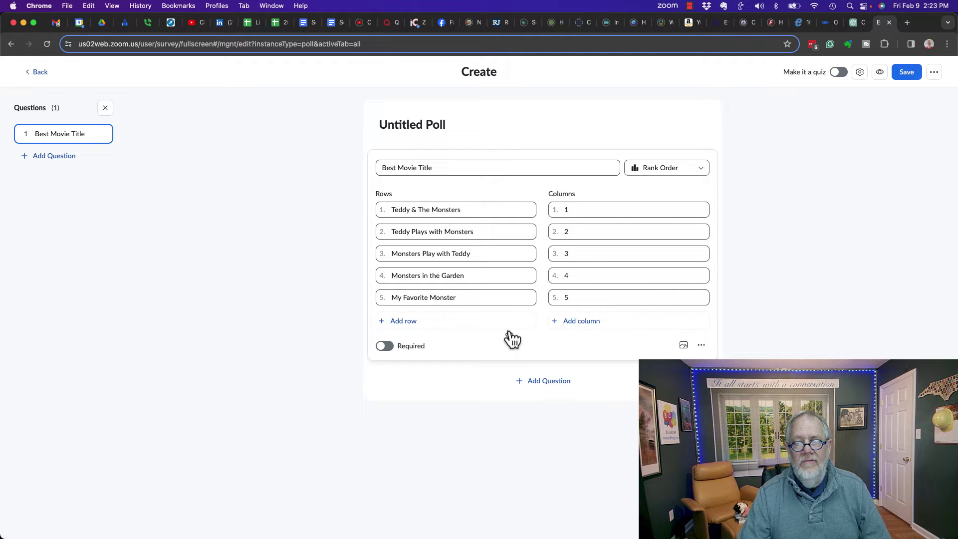
pyautogui.click(860, 73)
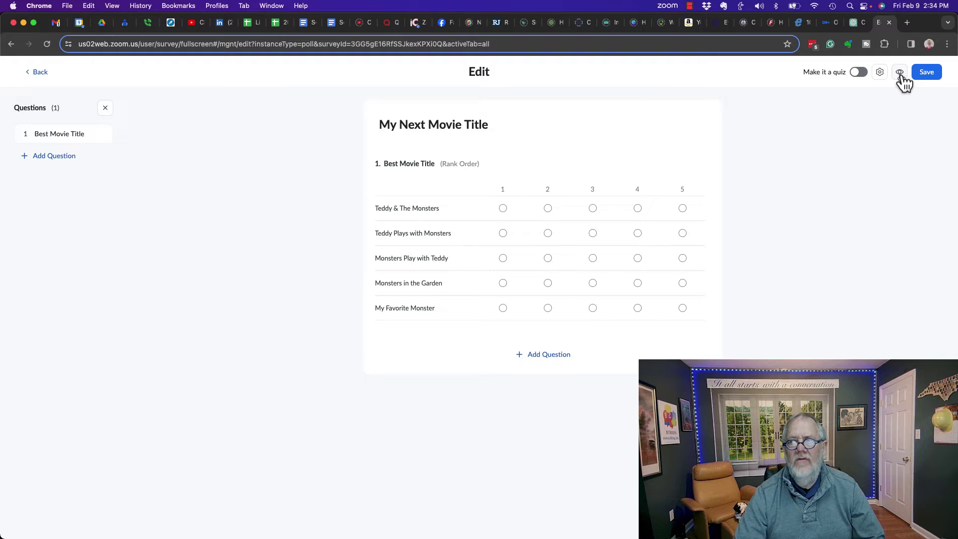
# Step: Preview the poll and try ranking the five movie titles, in row order, as 3, 2, 1, 5 and 4
pyautogui.click(900, 73)
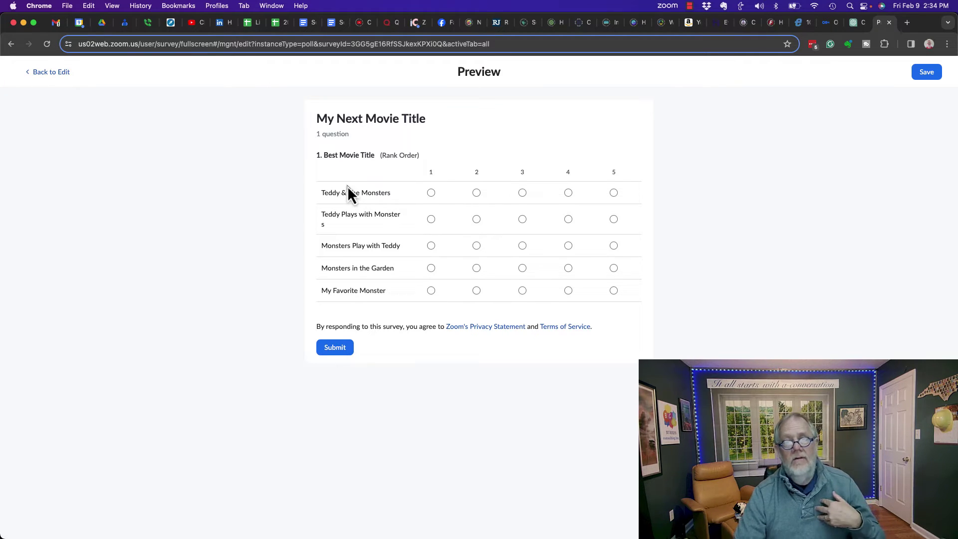
pyautogui.click(522, 193)
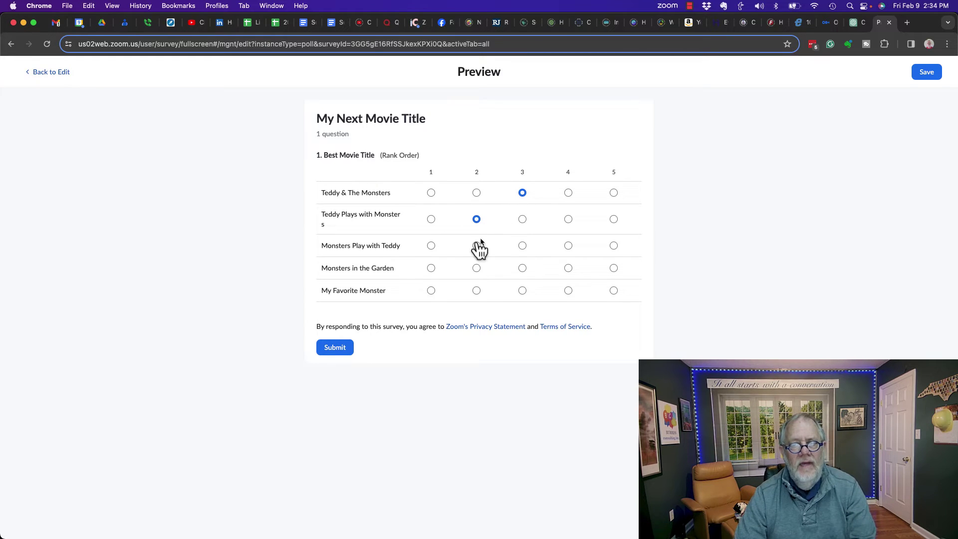
pyautogui.click(431, 246)
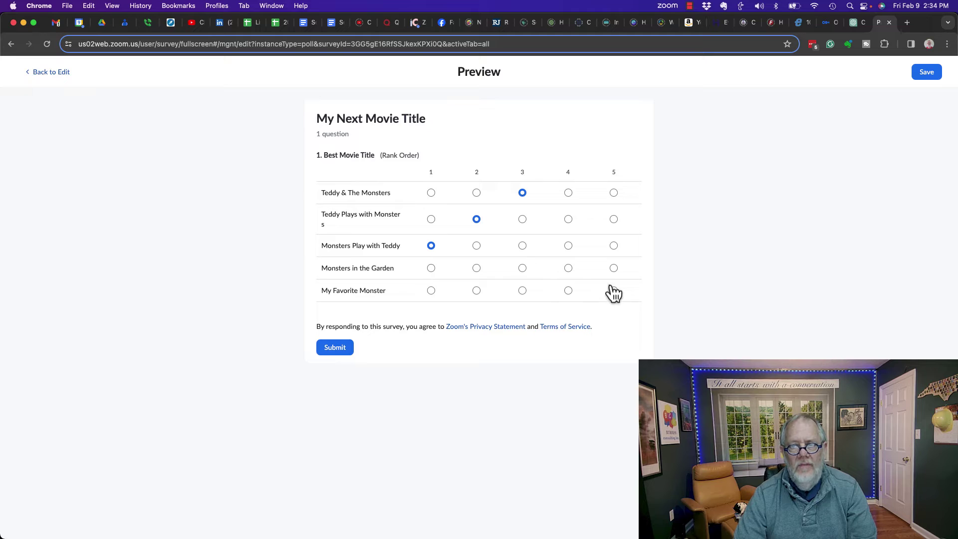
pyautogui.click(614, 269)
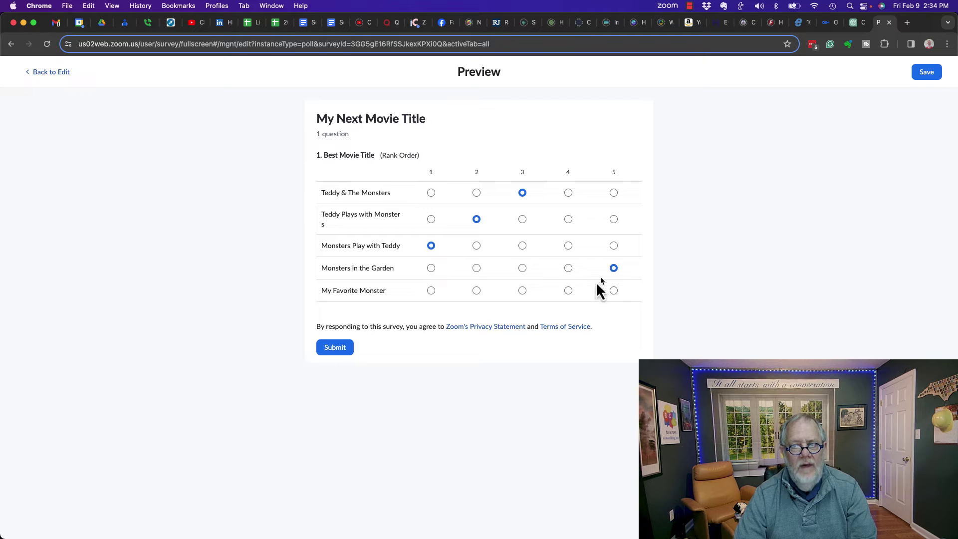
pyautogui.click(568, 291)
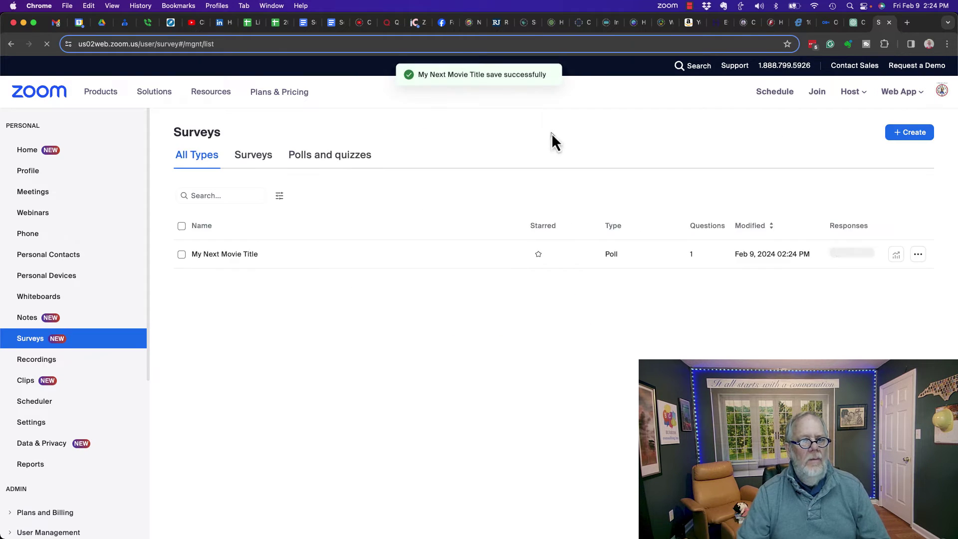
# Step: Host a Zoom meeting with video off and copy its invite link
pyautogui.click(848, 93)
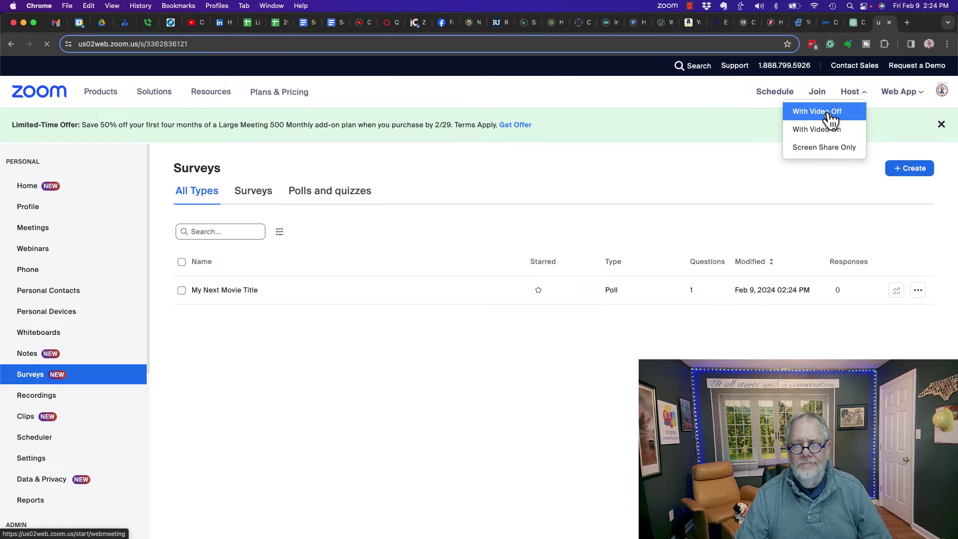
pyautogui.click(828, 113)
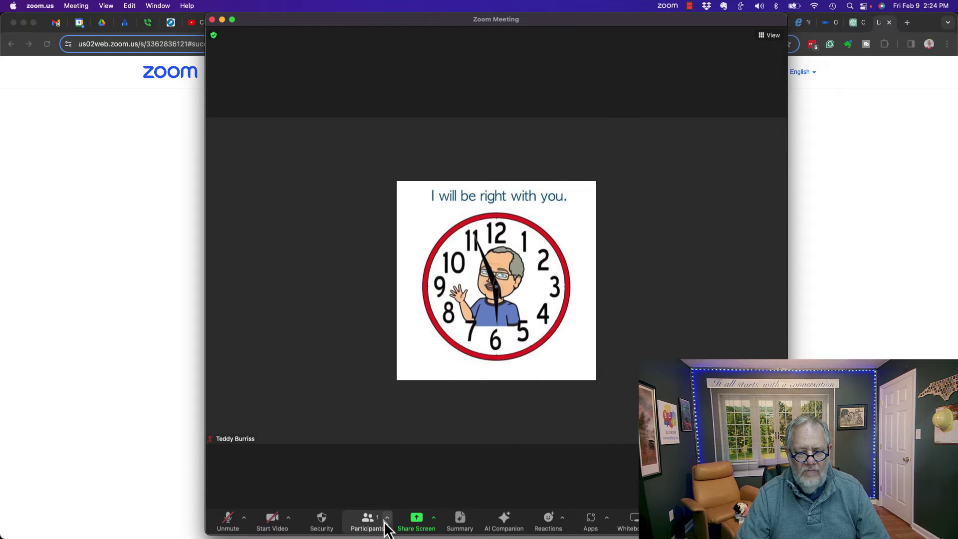
pyautogui.click(387, 518)
pyautogui.click(408, 496)
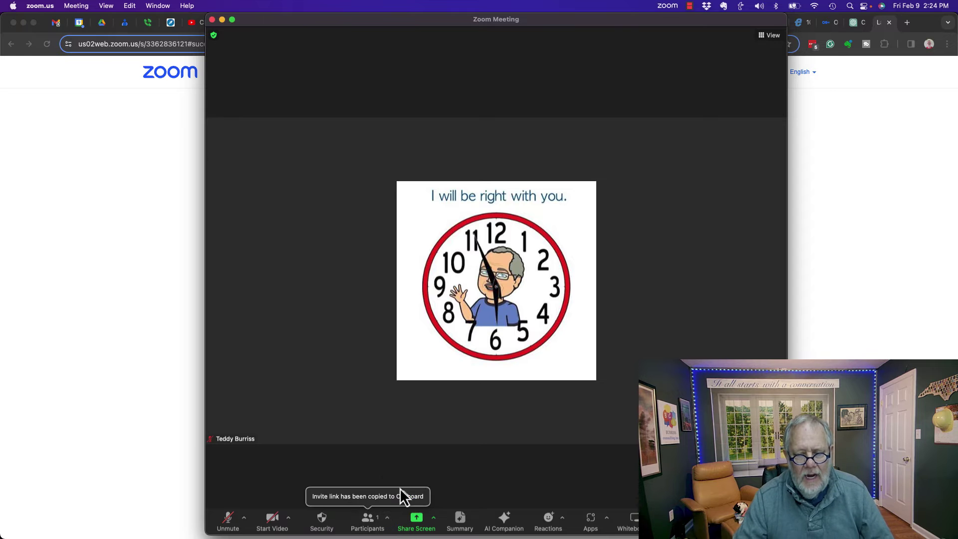
# Step: Check the Gmail inbox for the poll message, and return to the Zoom meeting to review its participant list
pyautogui.click(56, 22)
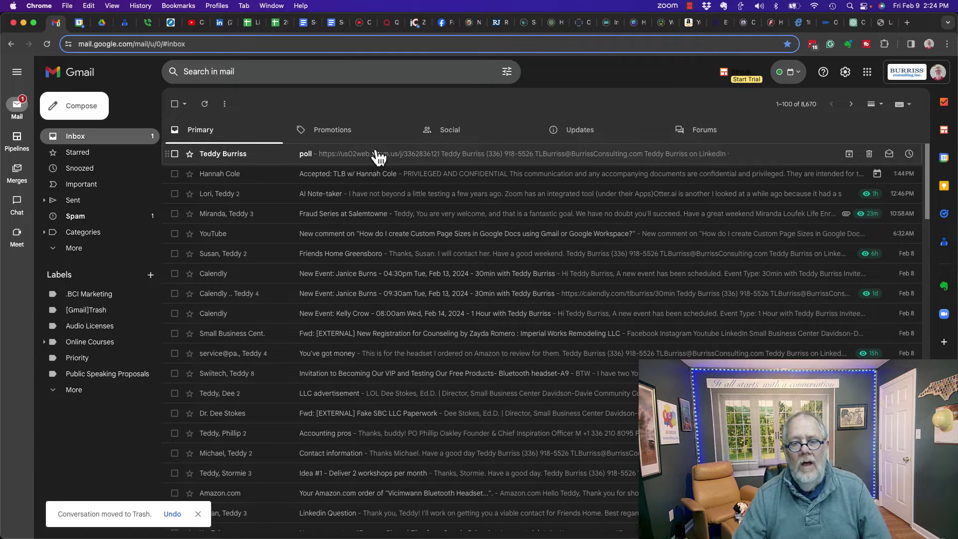
pyautogui.press('super+Tab')
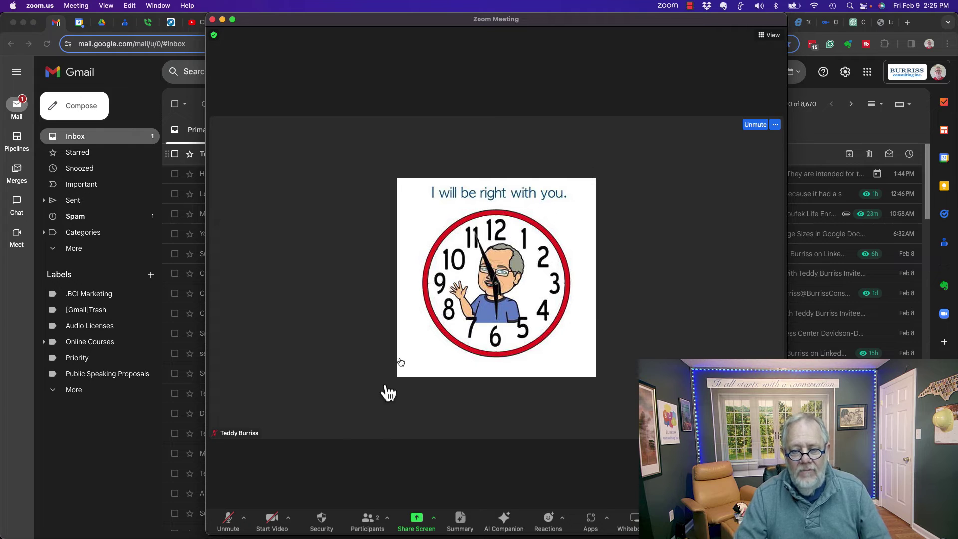
pyautogui.click(367, 528)
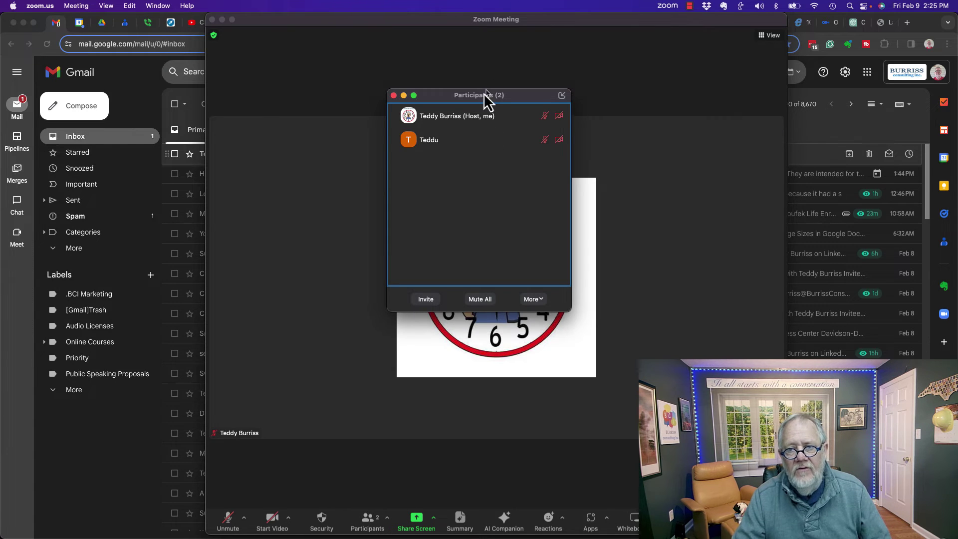
pyautogui.moveTo(432, 145)
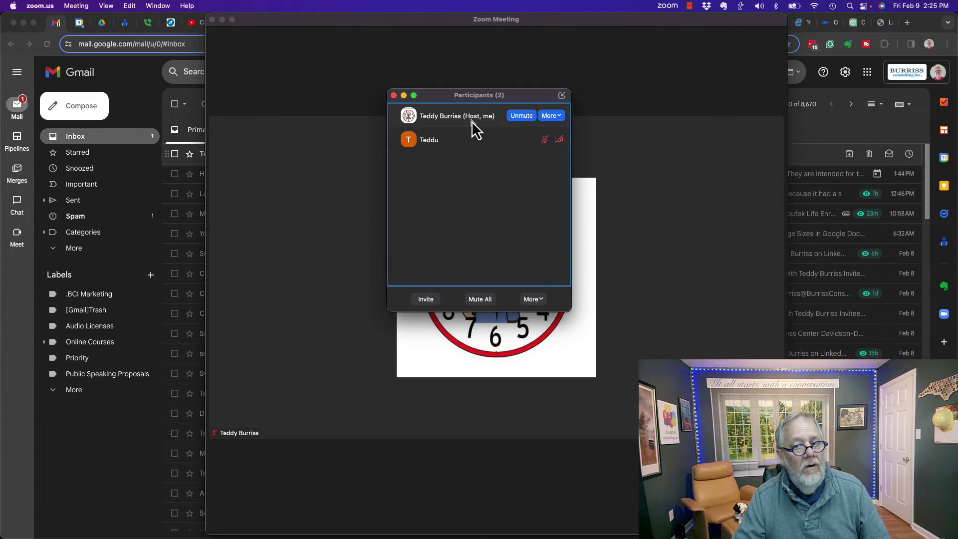
pyautogui.click(605, 88)
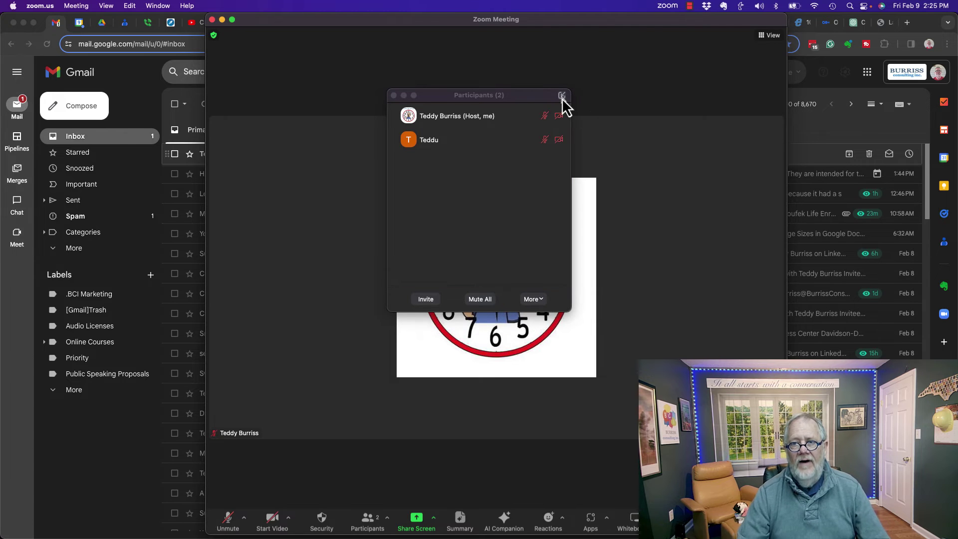
pyautogui.click(393, 96)
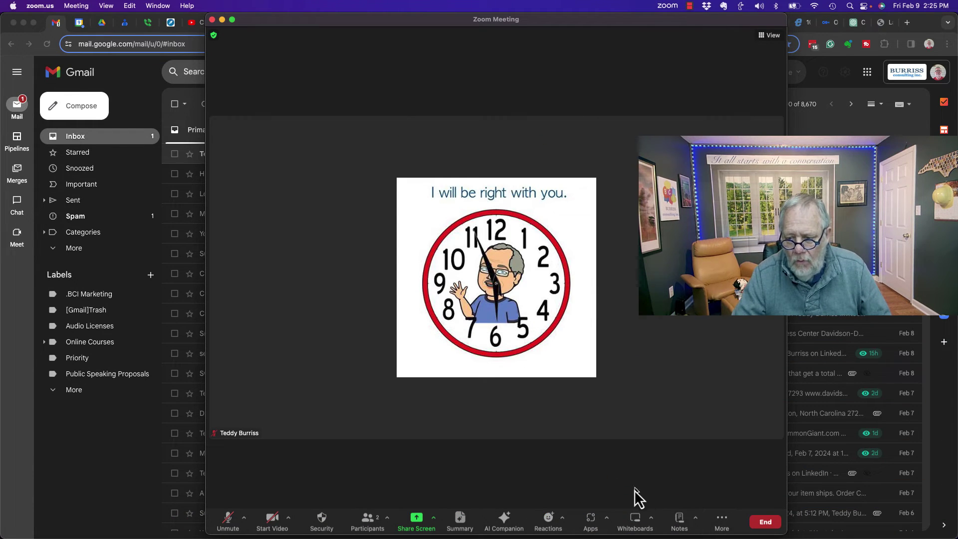
# Step: Open the meeting's polls and quizzes and end the running My Next Movie Title poll
pyautogui.click(721, 520)
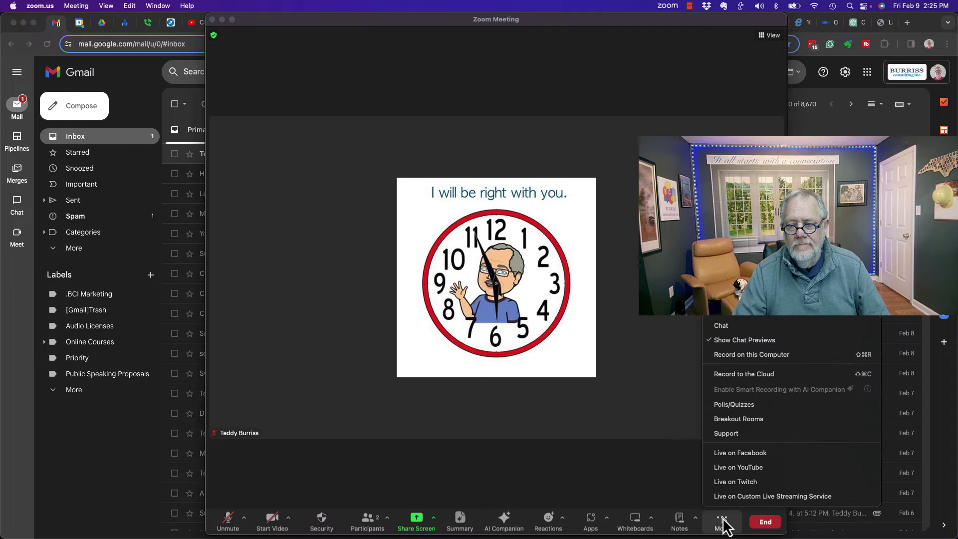
pyautogui.click(739, 405)
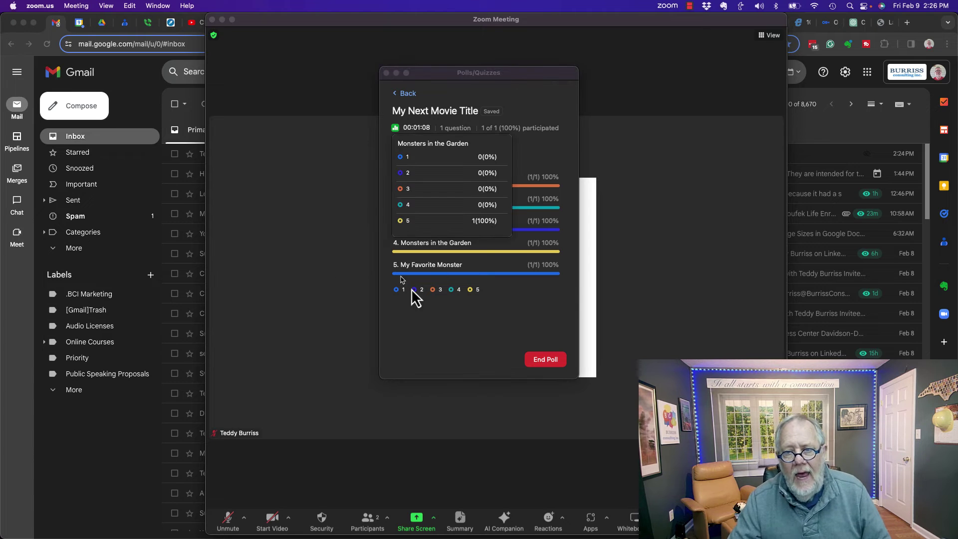
pyautogui.click(544, 363)
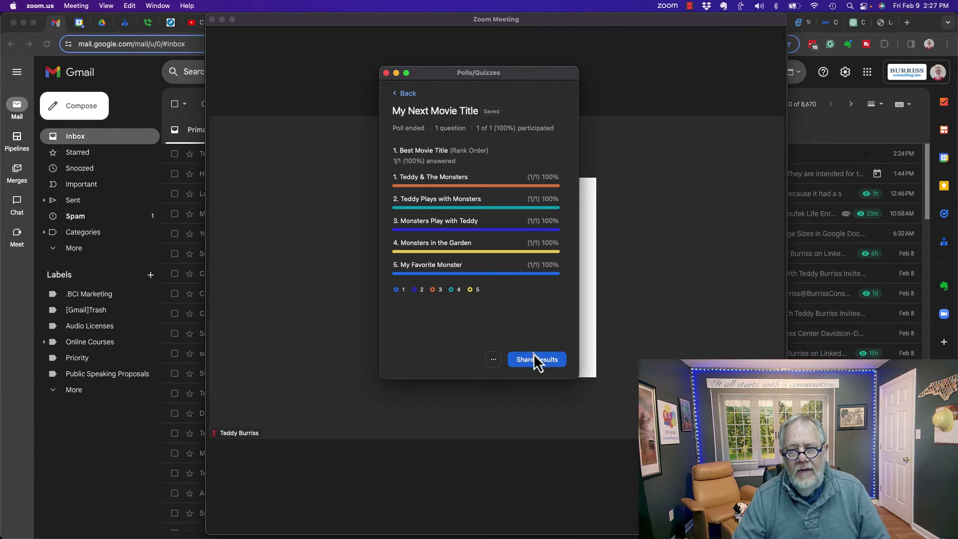
# Step: Share the ended poll's results with the meeting participants, stop sharing them, and end the meeting for all
pyautogui.click(533, 354)
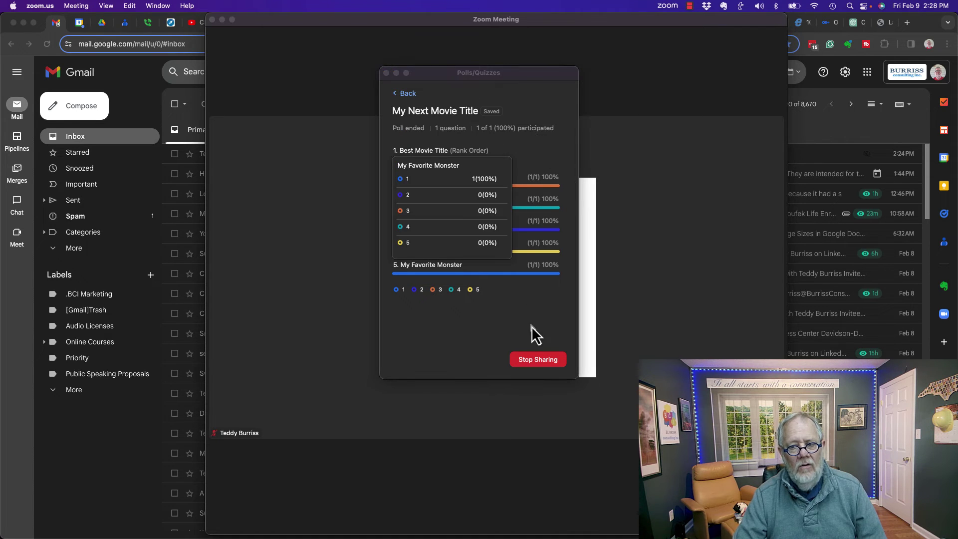
pyautogui.click(531, 363)
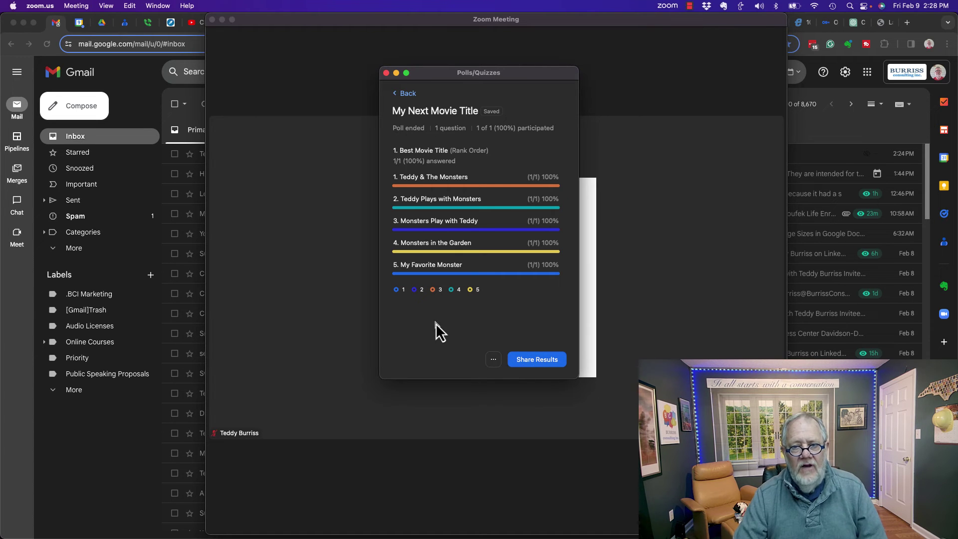
pyautogui.click(386, 73)
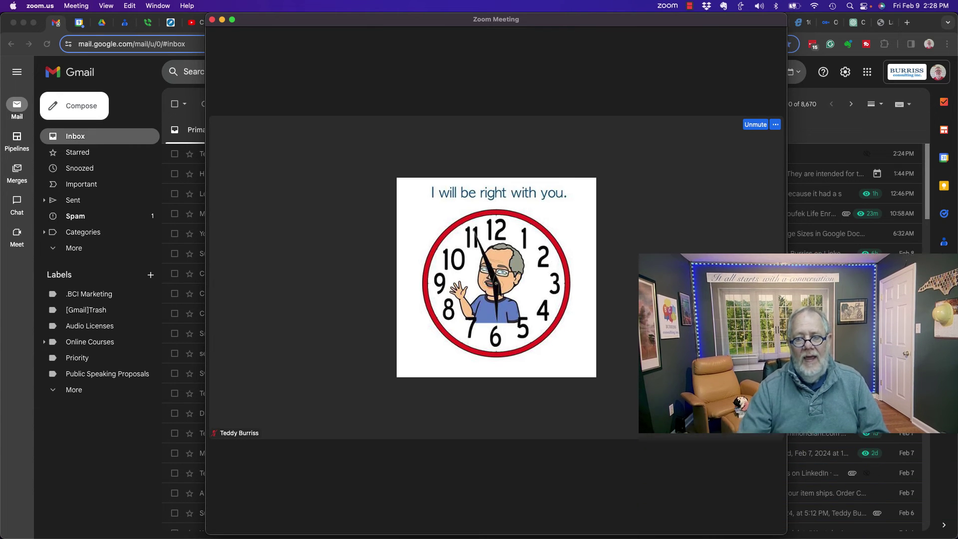
pyautogui.click(768, 522)
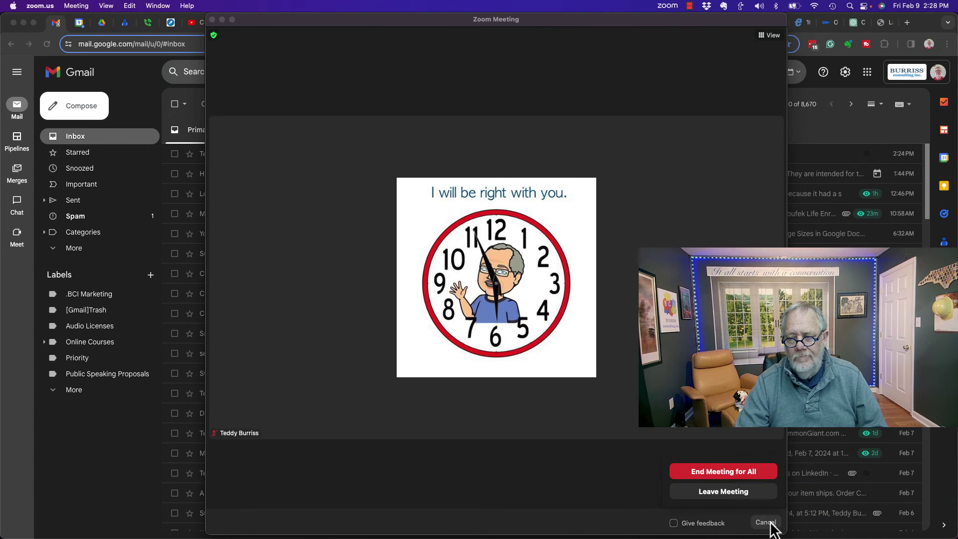
pyautogui.click(710, 470)
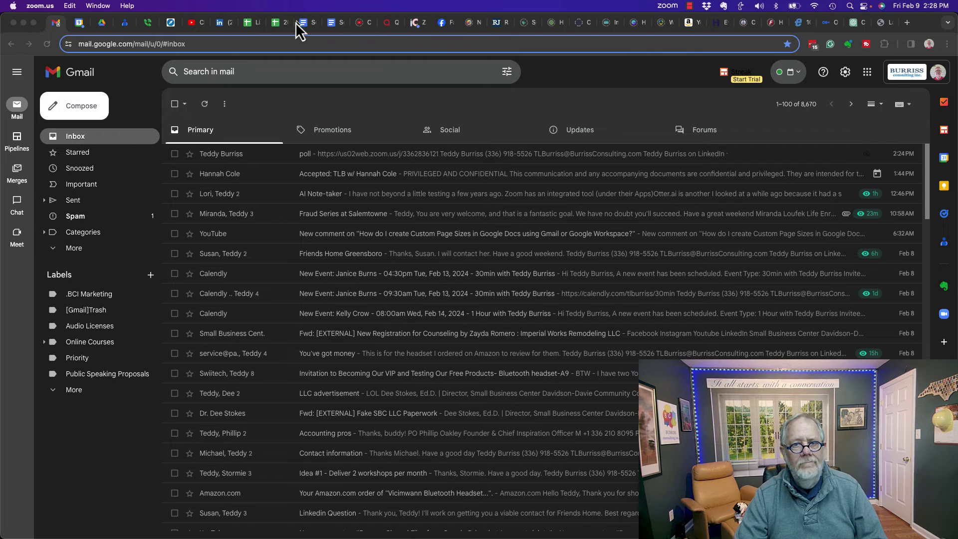
# Step: In Chrome, go to the Zoom web account's surveys, review the results overview of the My Next Movie Title poll, and return to the list
pyautogui.click(881, 24)
pyautogui.click(191, 74)
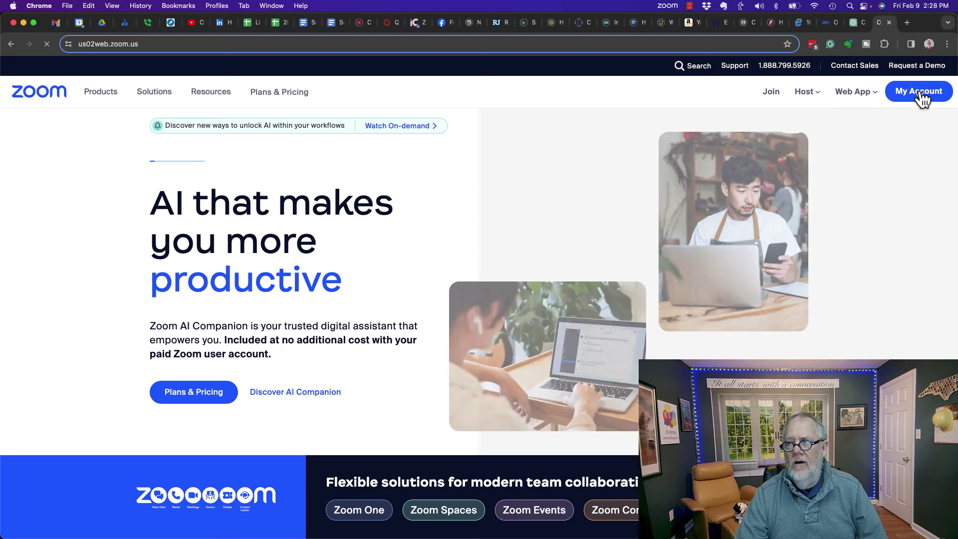
pyautogui.click(919, 94)
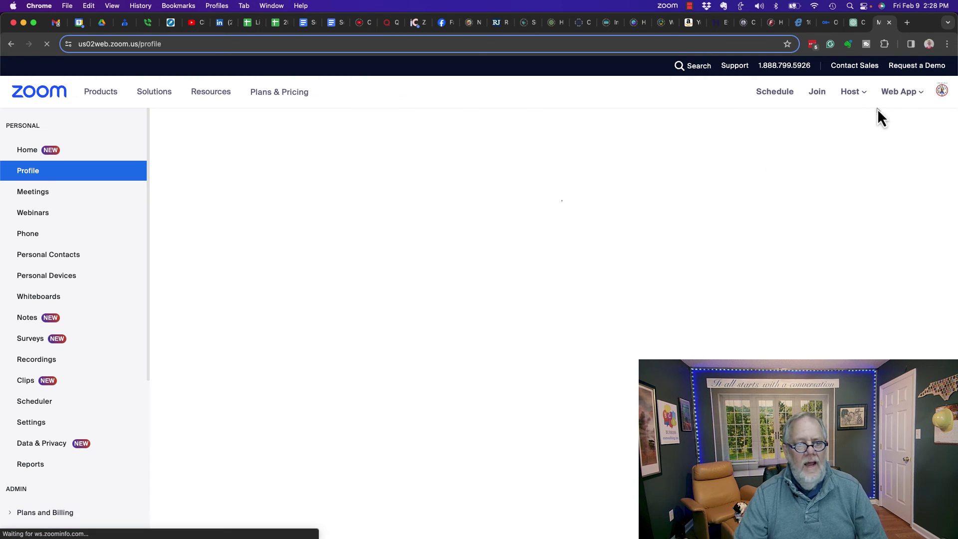
pyautogui.click(39, 340)
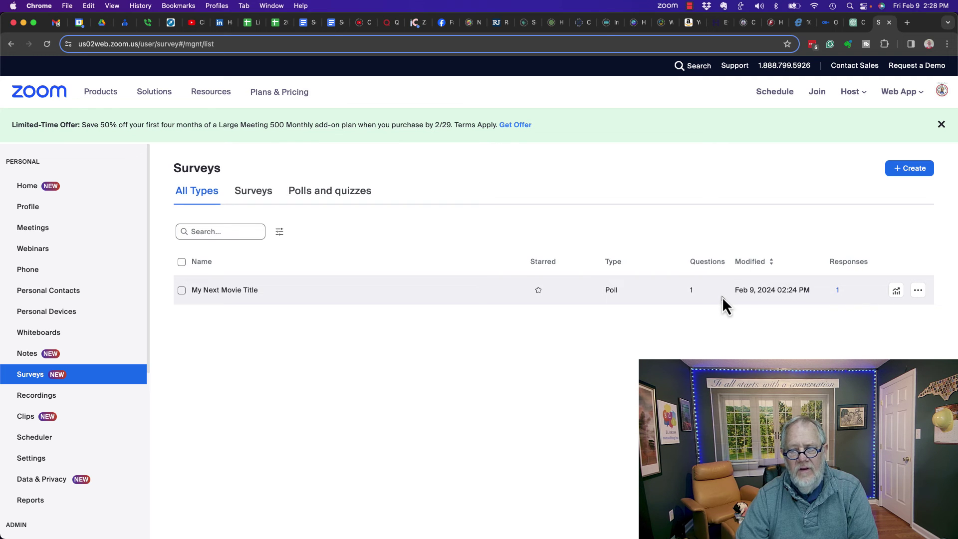
pyautogui.click(897, 291)
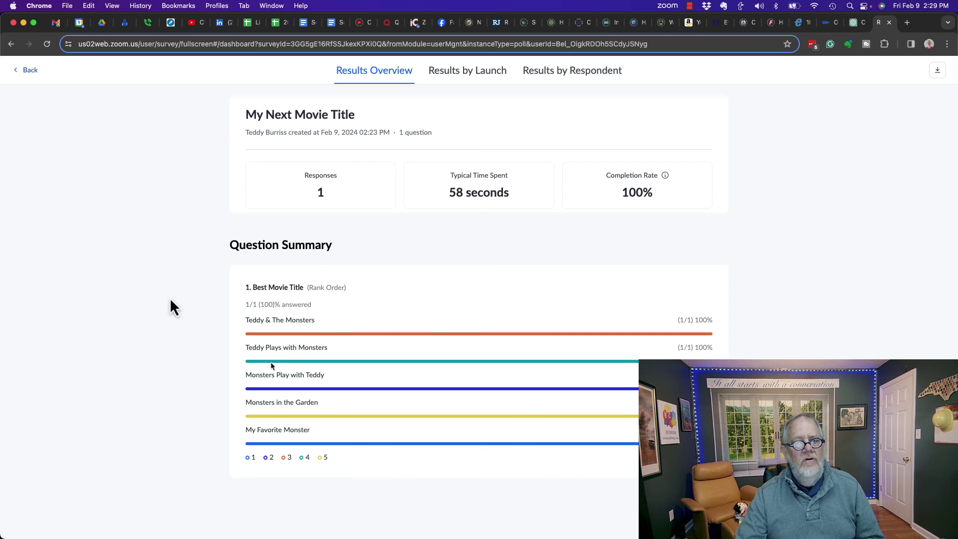
pyautogui.click(27, 71)
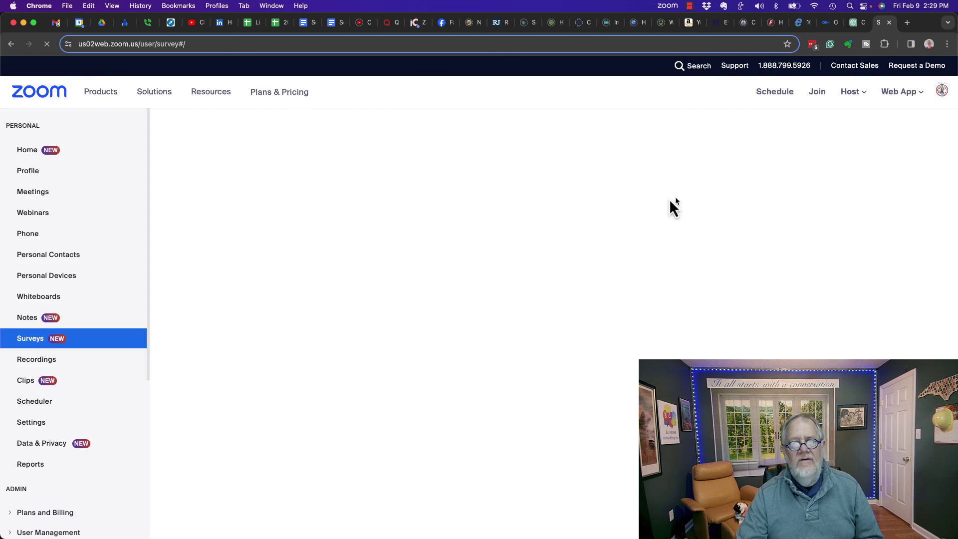